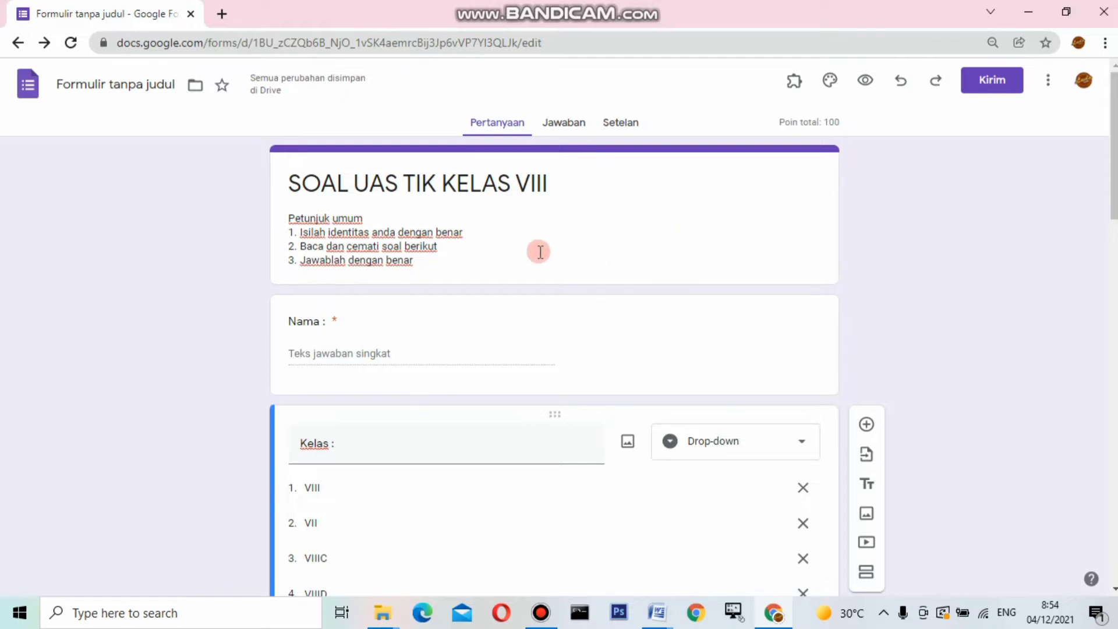
- Review the form's existing quiz questions and its quiz settings
scroll(536, 256, "down", 4)
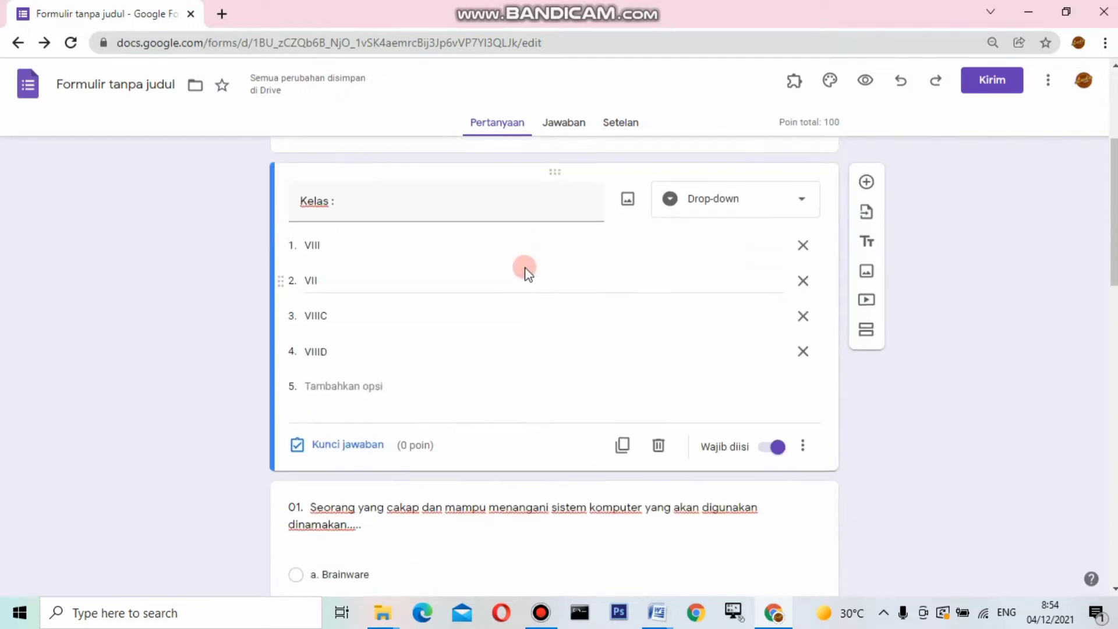
scroll(526, 269, "up", 4)
scroll(425, 279, "down", 1)
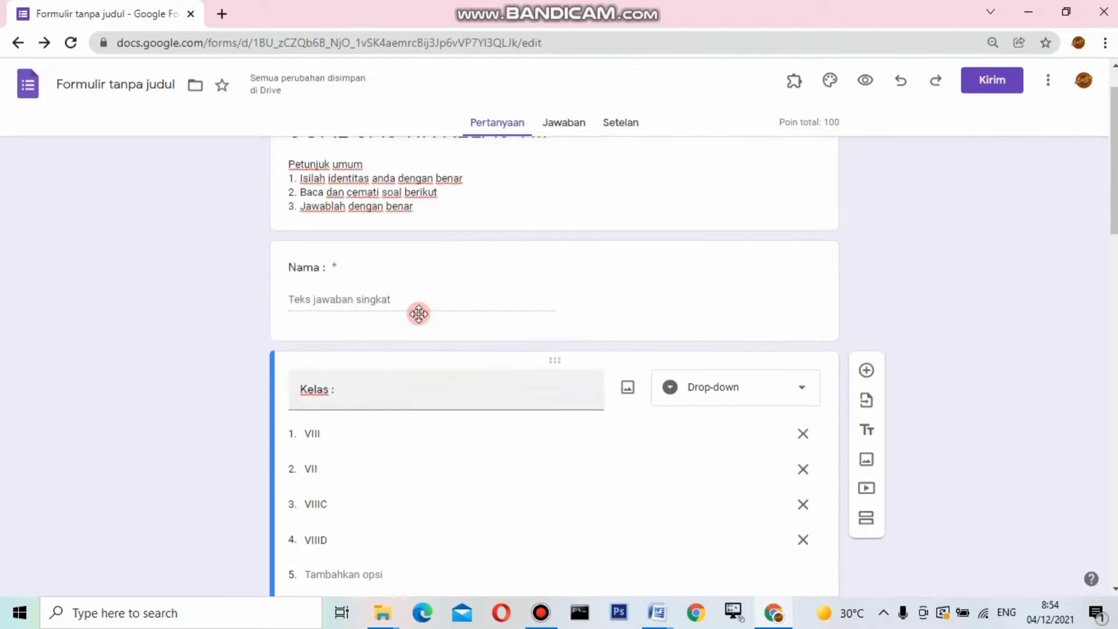
scroll(417, 314, "up", 1)
scroll(374, 474, "down", 7)
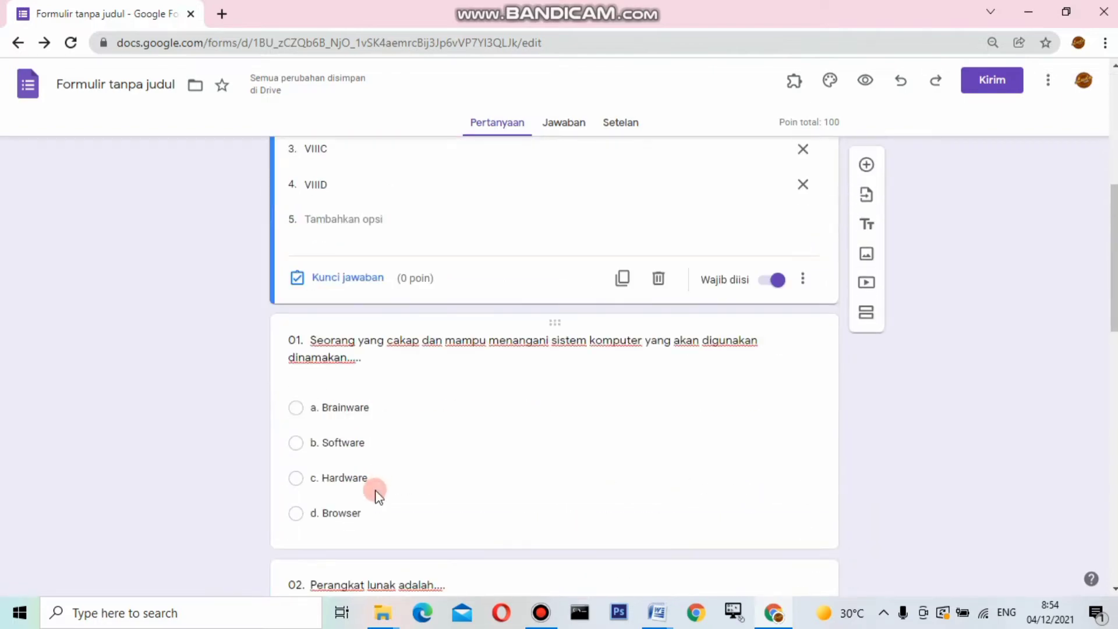
scroll(374, 489, "up", 6)
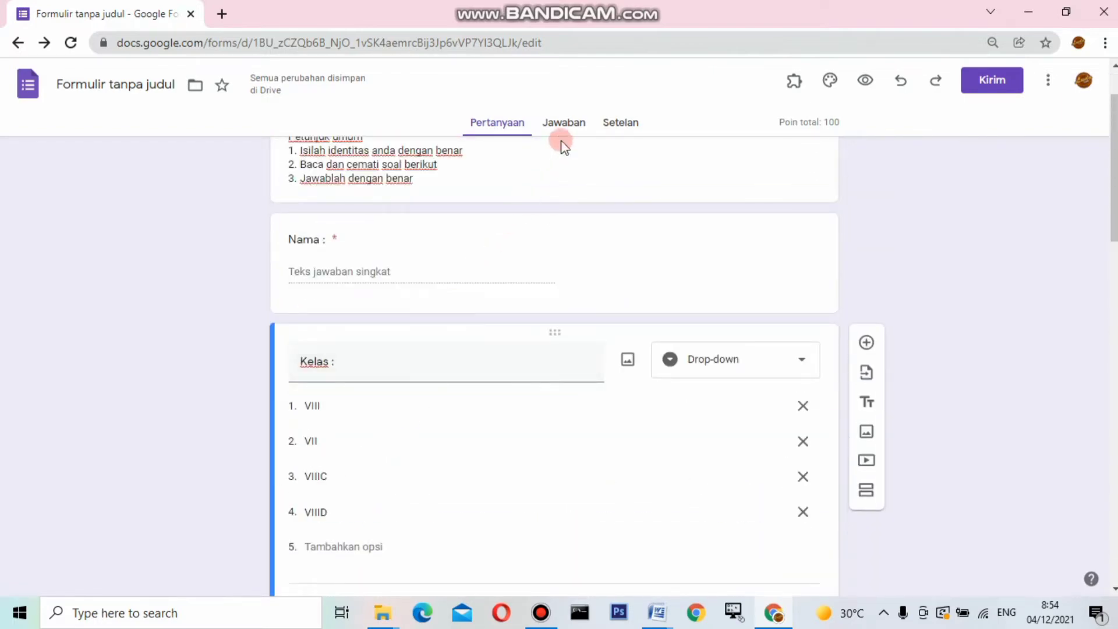
left_click(565, 125)
left_click(627, 125)
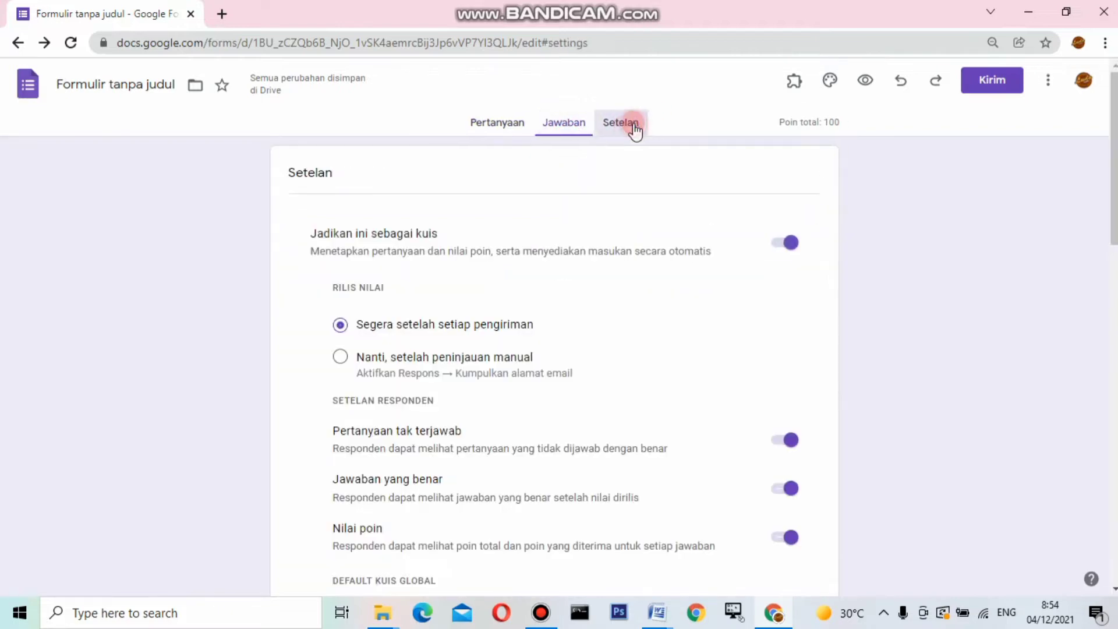
scroll(731, 323, "down", 2)
scroll(732, 314, "down", 1)
scroll(739, 280, "up", 3)
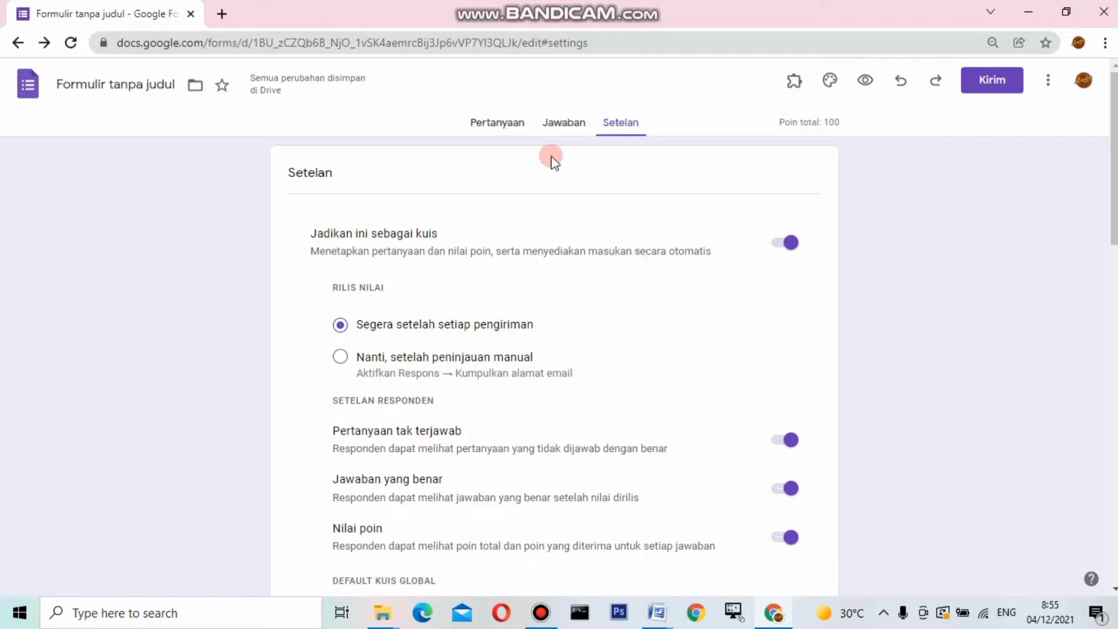
- Switch off accepting responses (Menerima jawaban) for the form and switch it back on
left_click(564, 124)
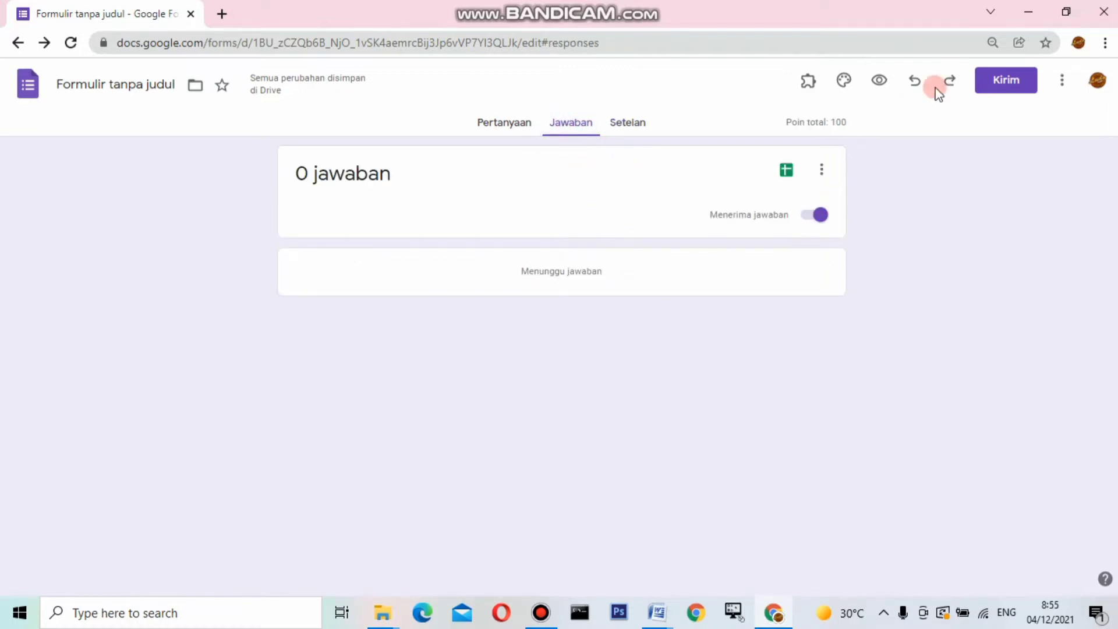
left_click(818, 215)
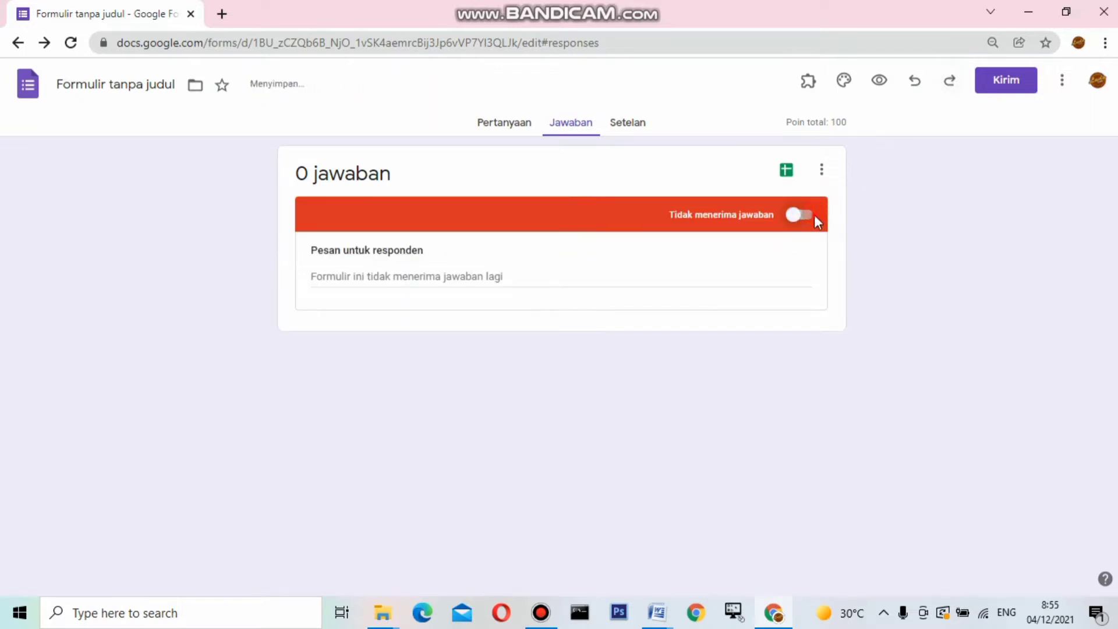
left_click(818, 216)
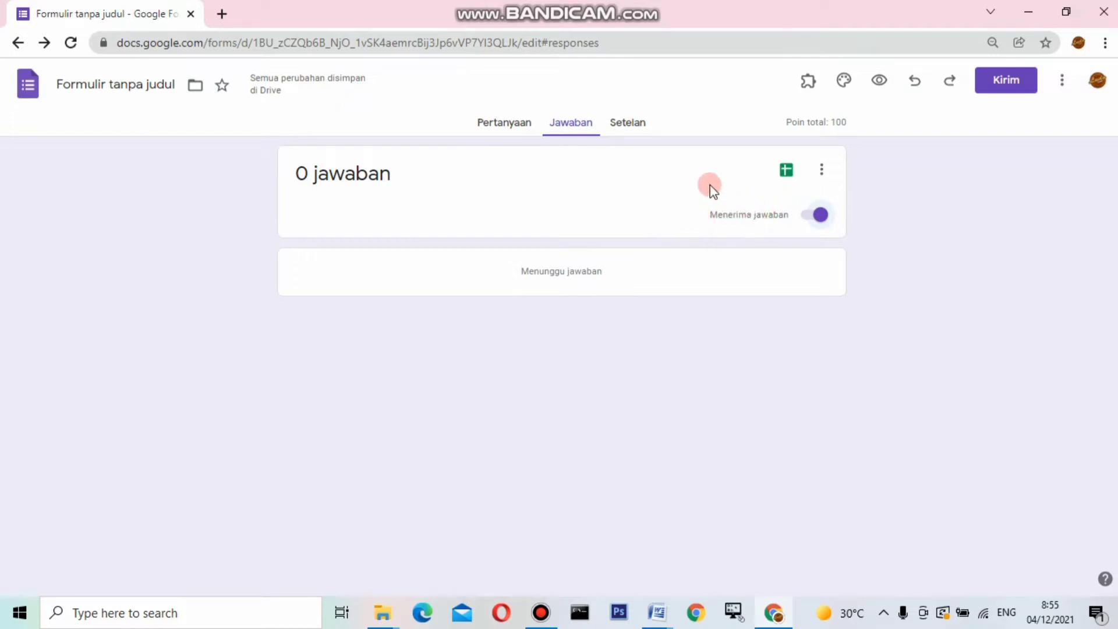
- Enable collection of respondents' email addresses (Kumpulkan alamat email) in the form's response settings
left_click(616, 130)
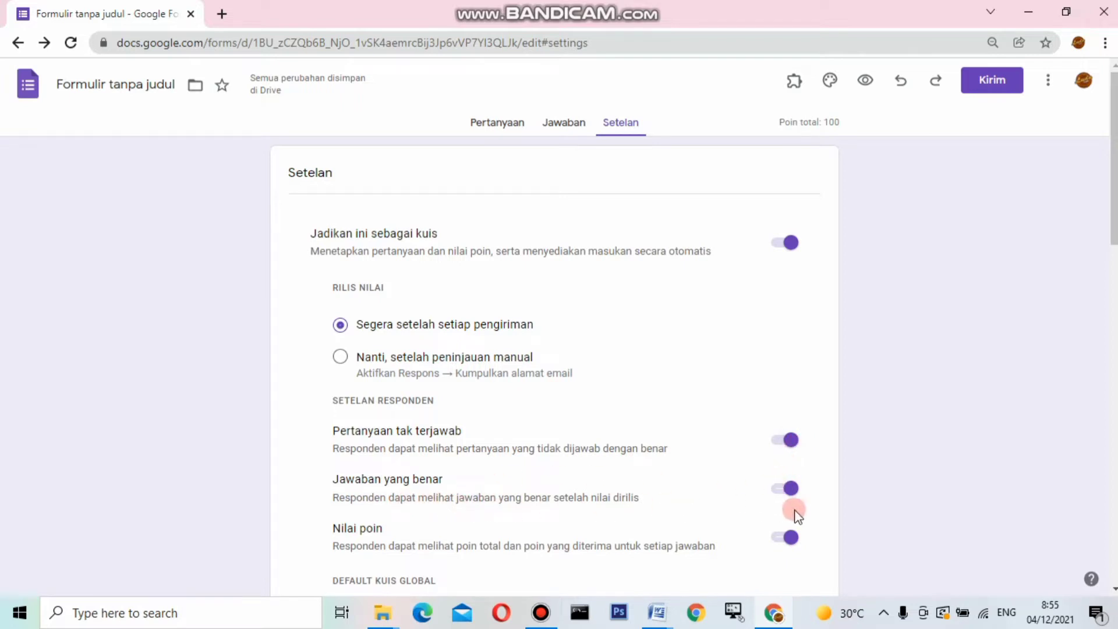
scroll(621, 553, "down", 3)
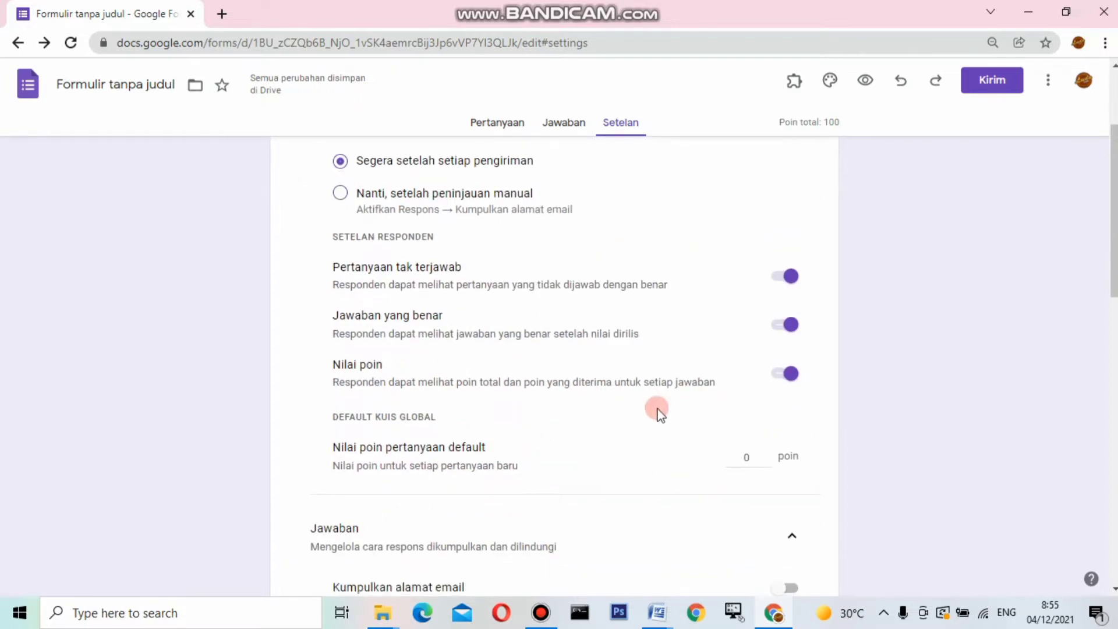
scroll(619, 449, "down", 4)
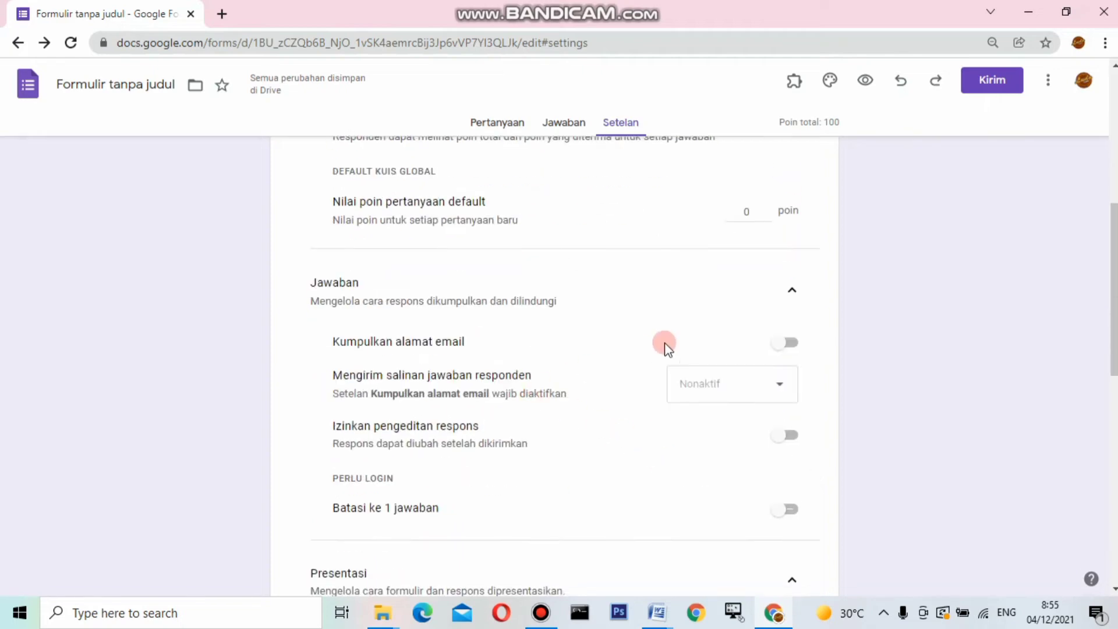
left_click(791, 309)
left_click(790, 310)
left_click(784, 347)
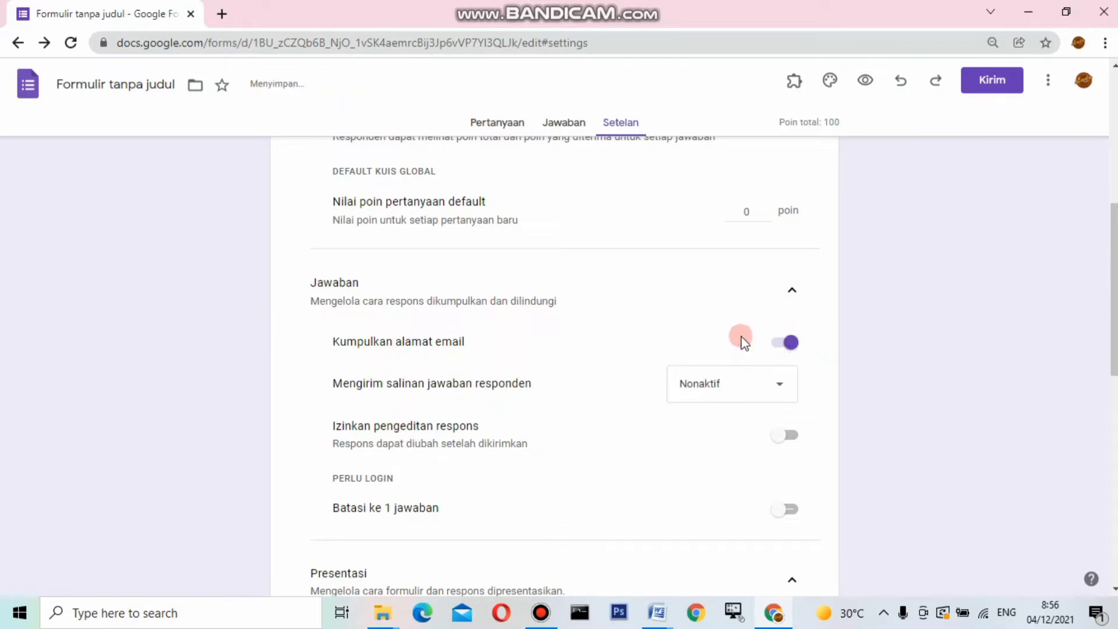
left_click(788, 343)
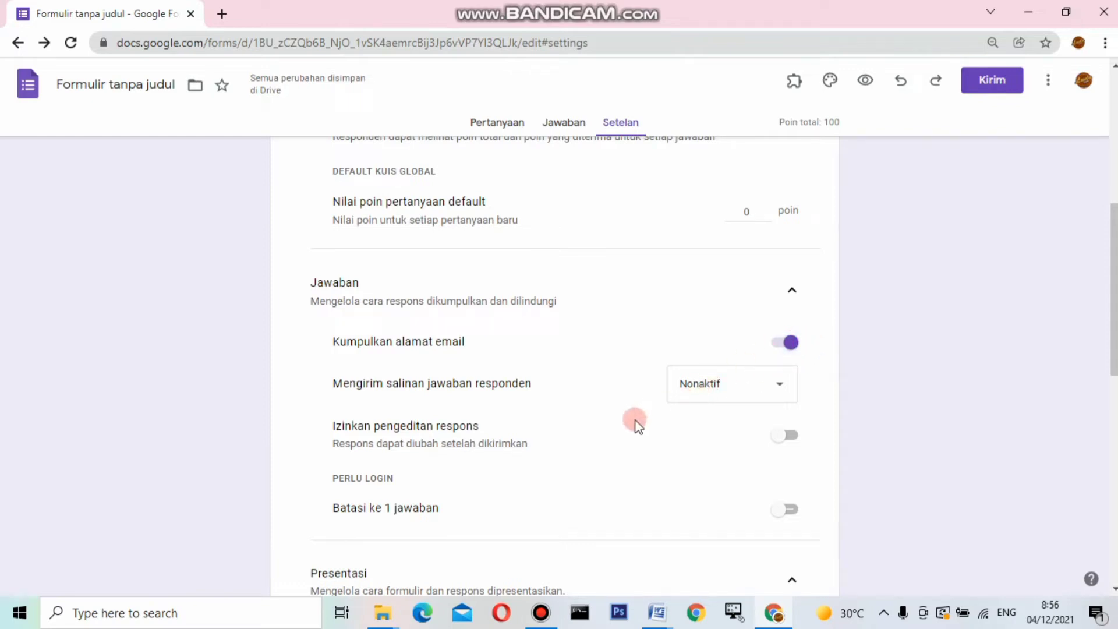
- Keep sending response copies at Nonaktif, and switch response editing (Izinkan pengeditan respons) on and back off
left_click(779, 389)
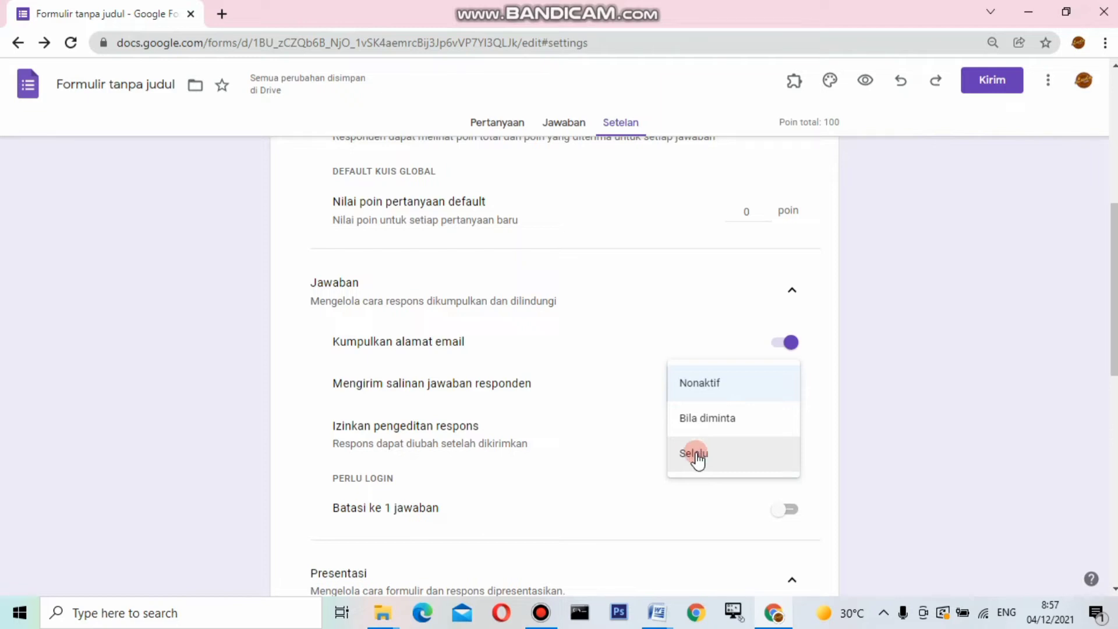
left_click(719, 384)
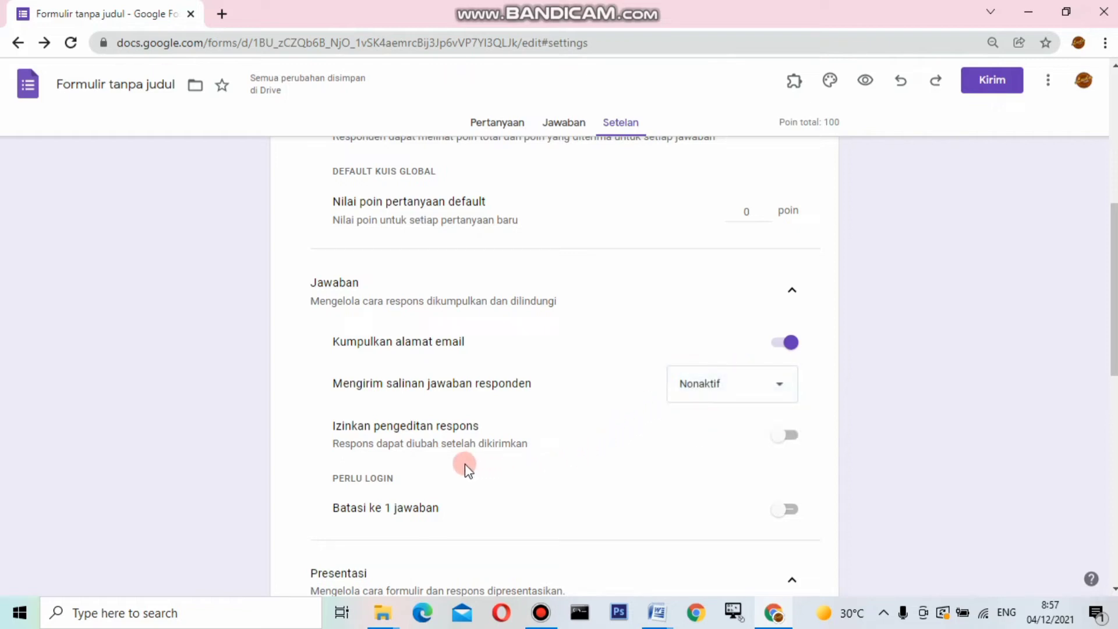
left_click(791, 437)
left_click(783, 446)
- Try the one-response limit (Batasi ke 1 jawaban) by switching it on and back off
scroll(635, 489, "down", 3)
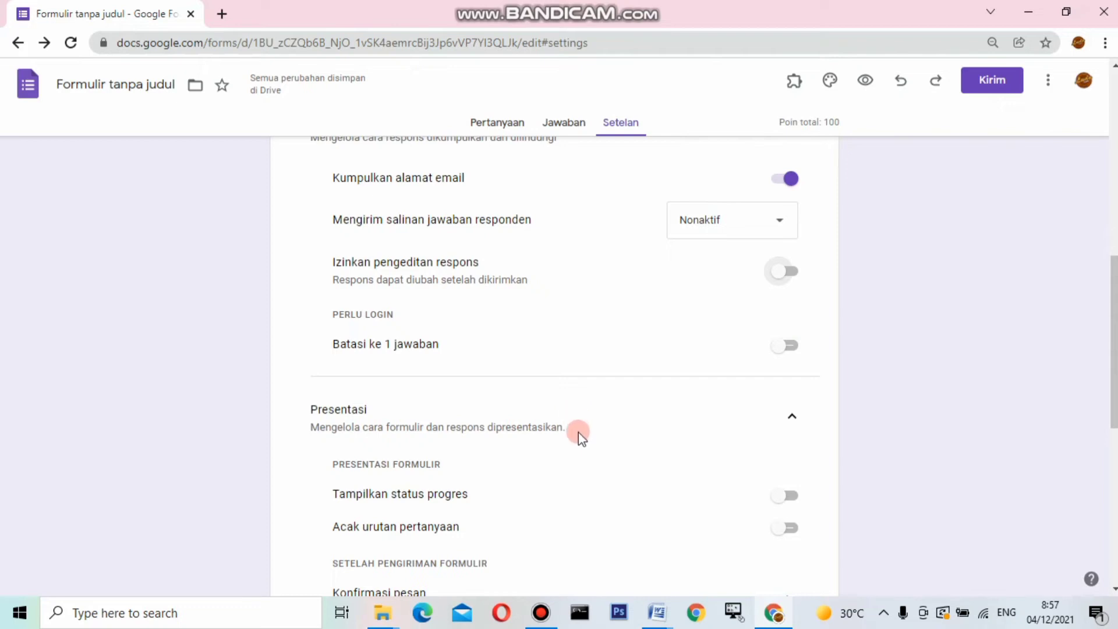
scroll(651, 280, "up", 1)
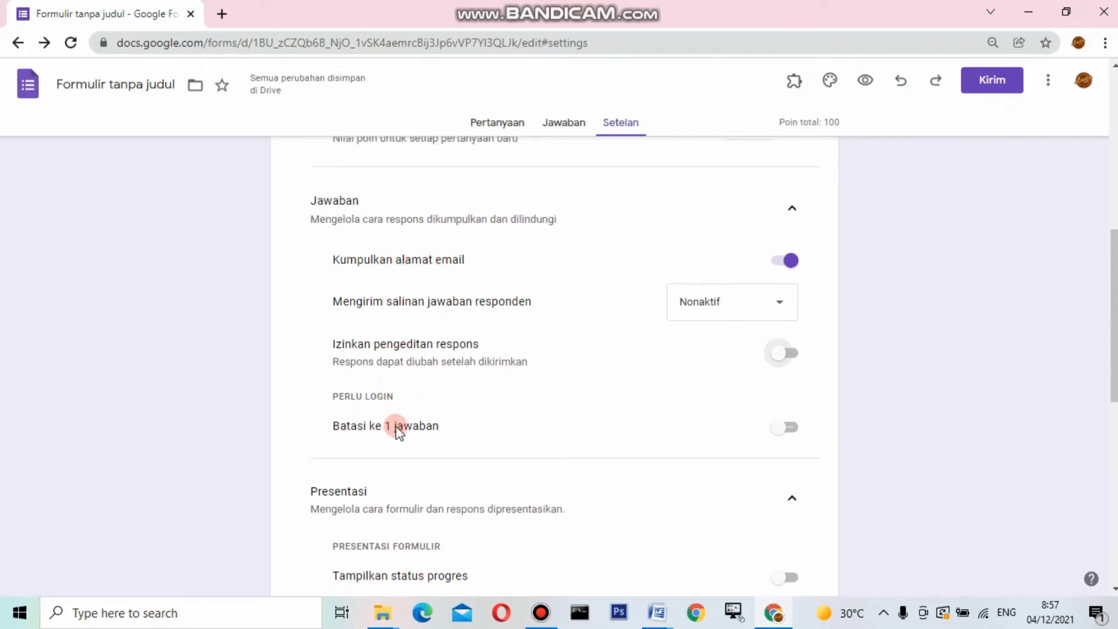
left_click(783, 430)
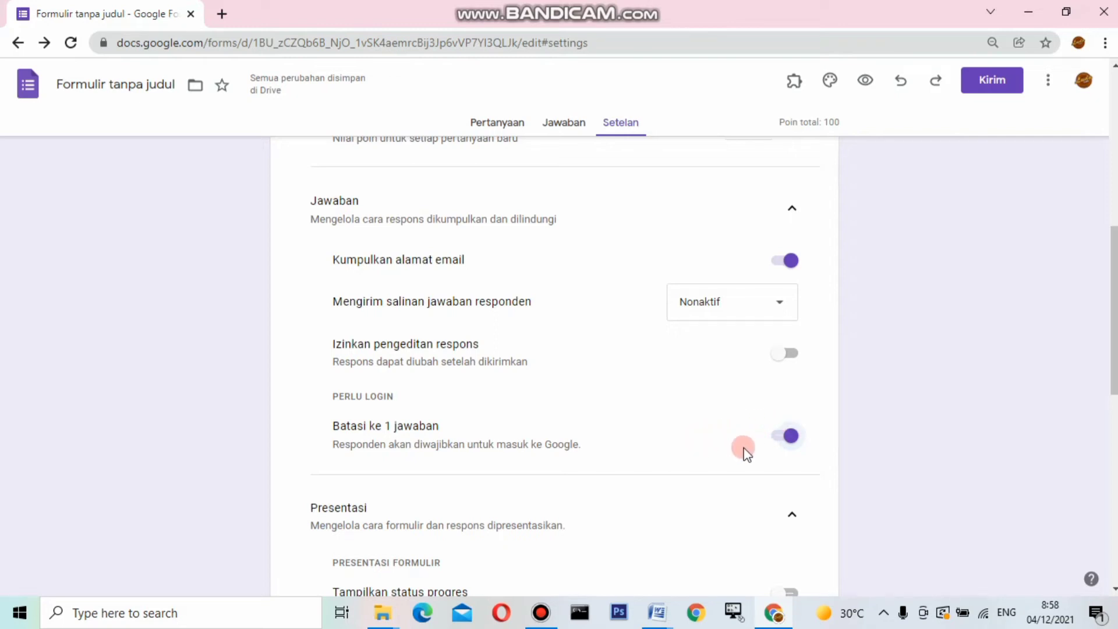
left_click(788, 437)
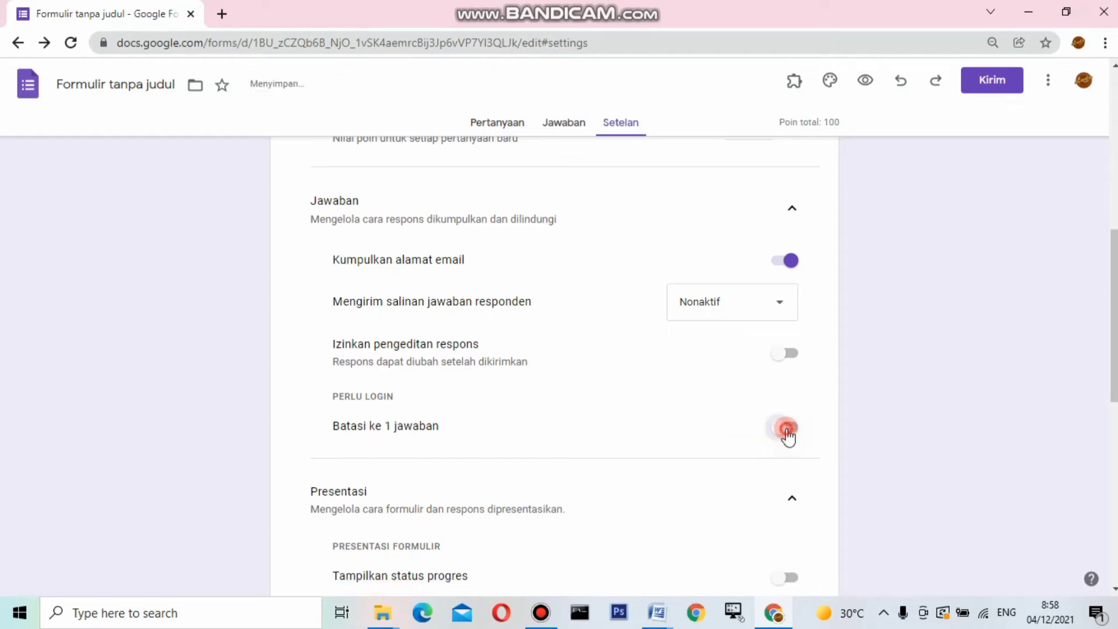
left_click(788, 436)
left_click(787, 436)
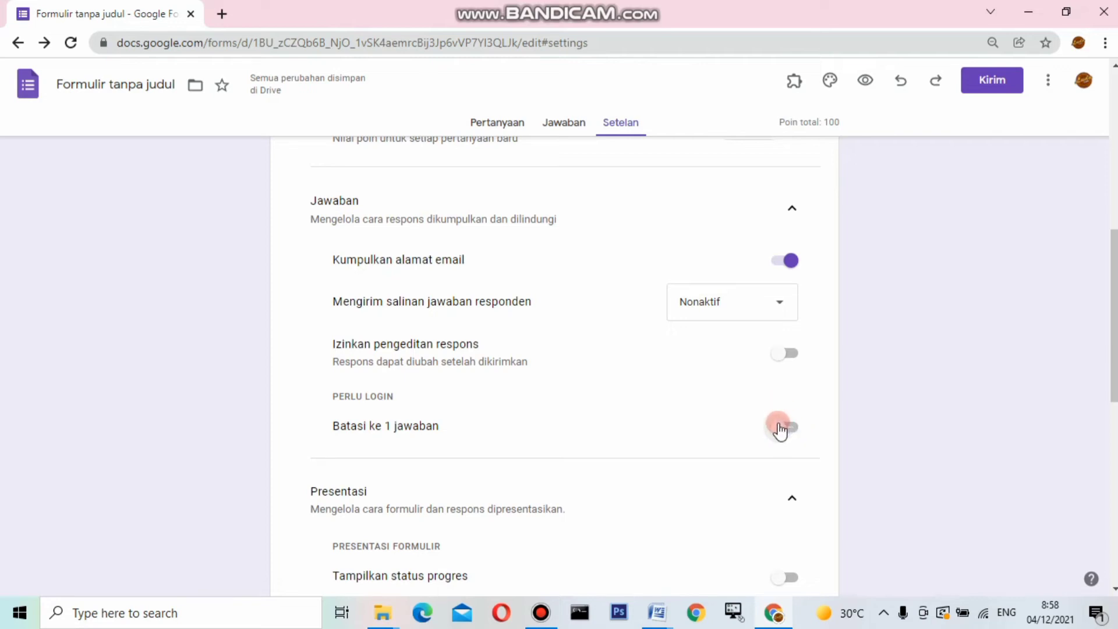
- Enable the progress status display (Tampilkan status progres) in the form's presentation settings, leaving the question order unshuffled
scroll(778, 429, "down", 3)
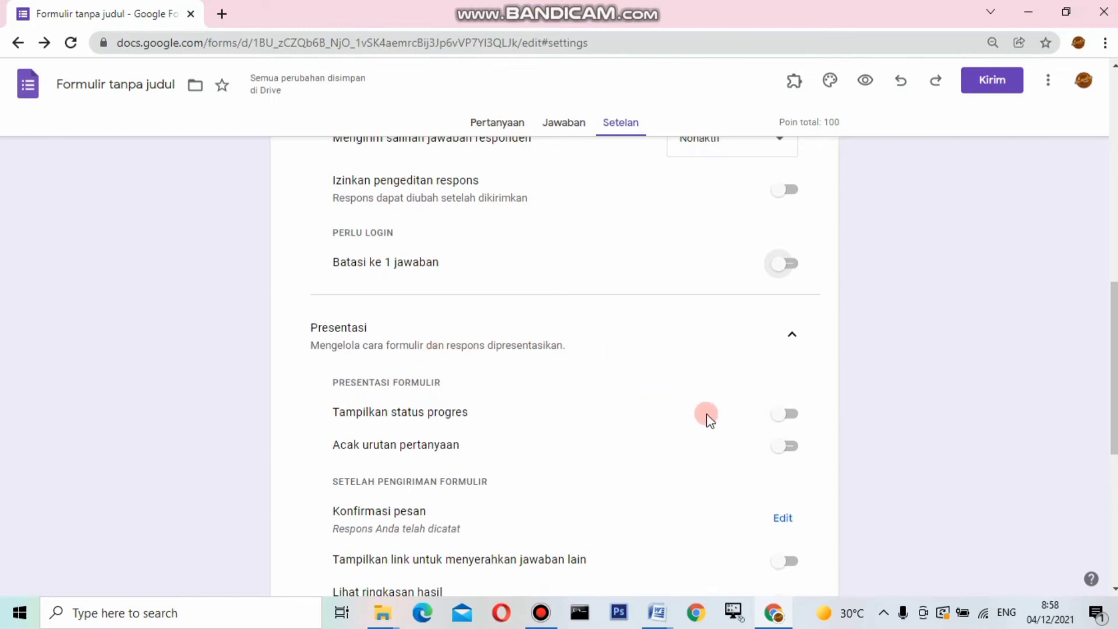
left_click(786, 414)
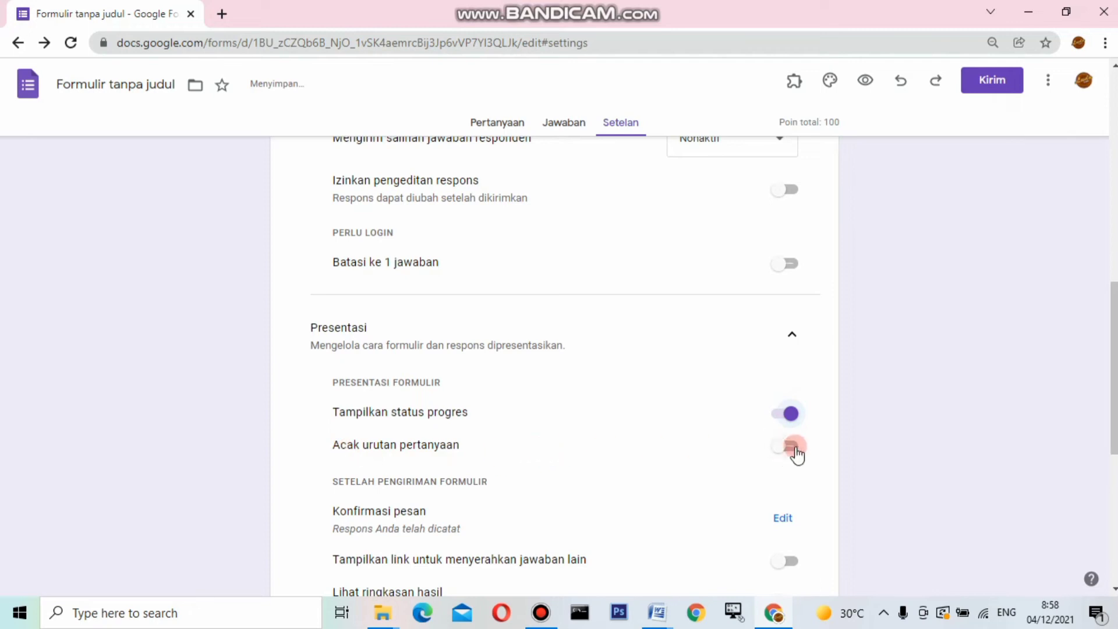
left_click_drag(790, 451, 787, 448)
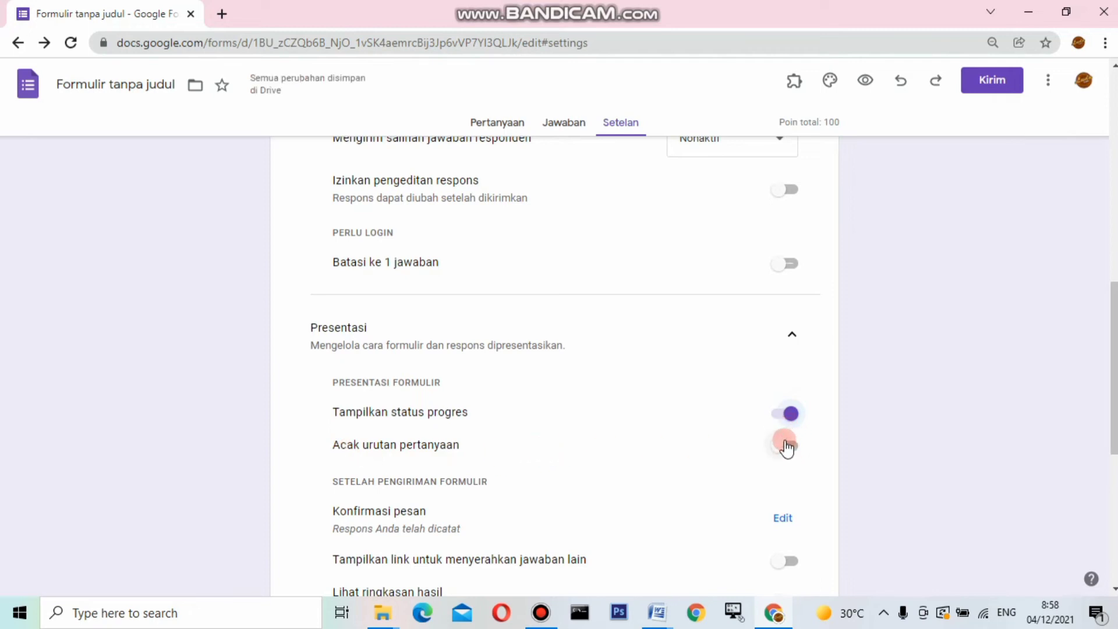
- Set the form's confirmation message to "Terimaksih telah menyelesaikan soal" and save it
left_click(783, 520)
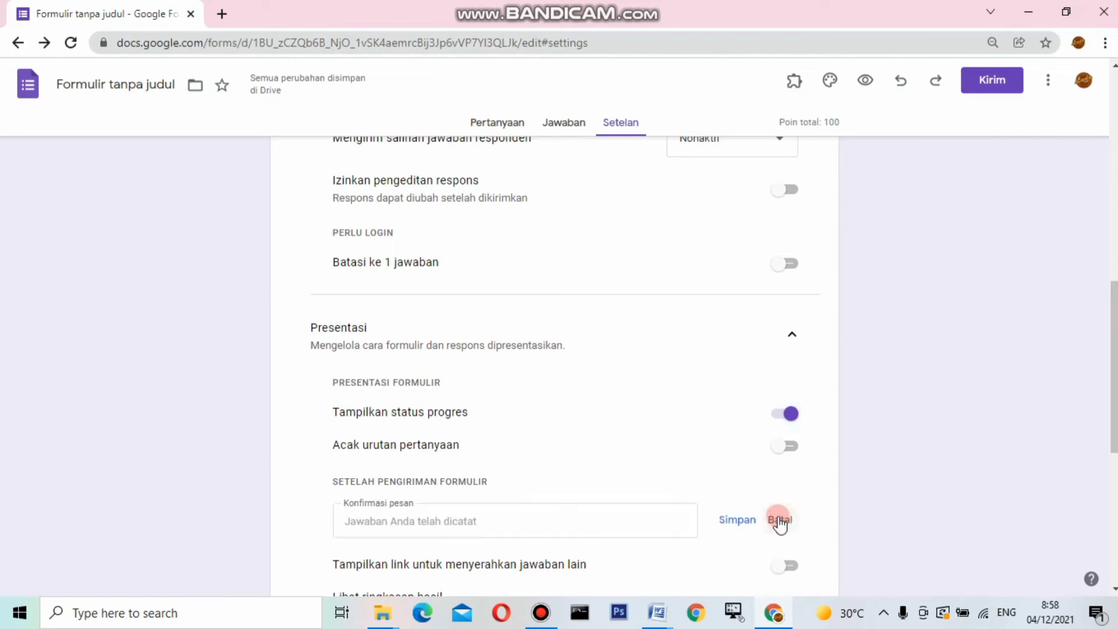
left_click(471, 519)
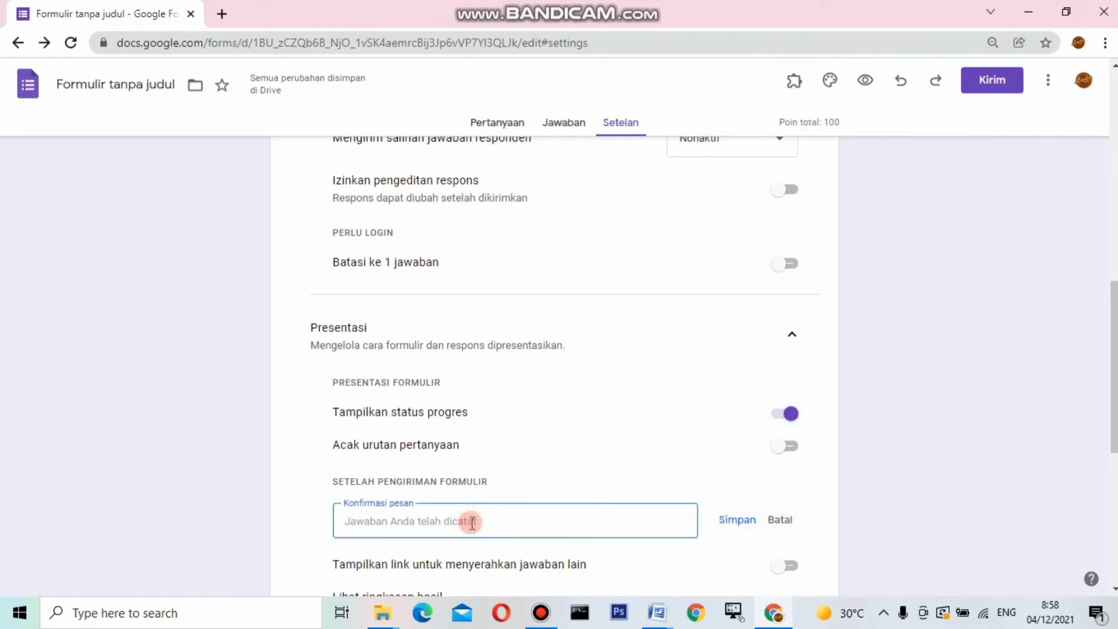
type("t")
key("BackSpace")
type("T")
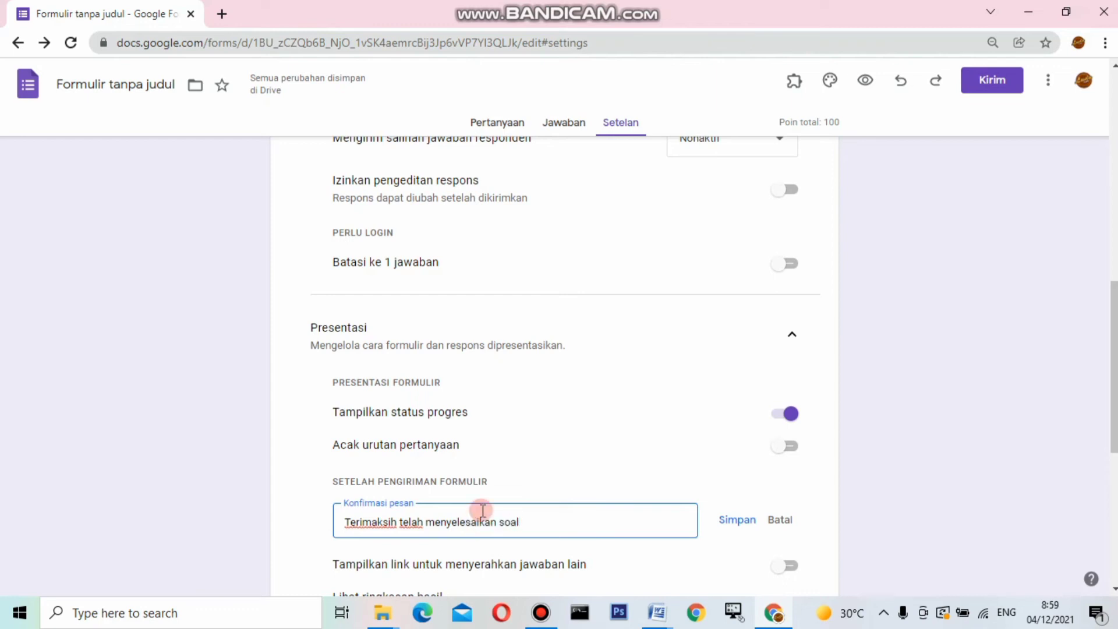
left_click(729, 524)
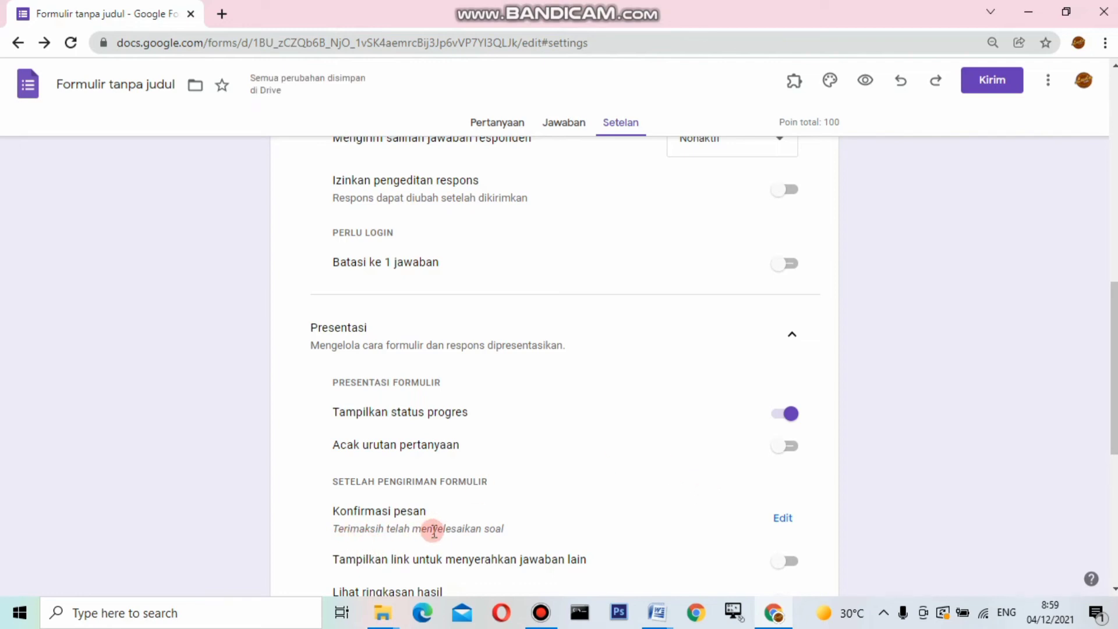
- Limit each respondent to one response by enabling Batasi ke 1 jawaban
scroll(433, 530, "down", 3)
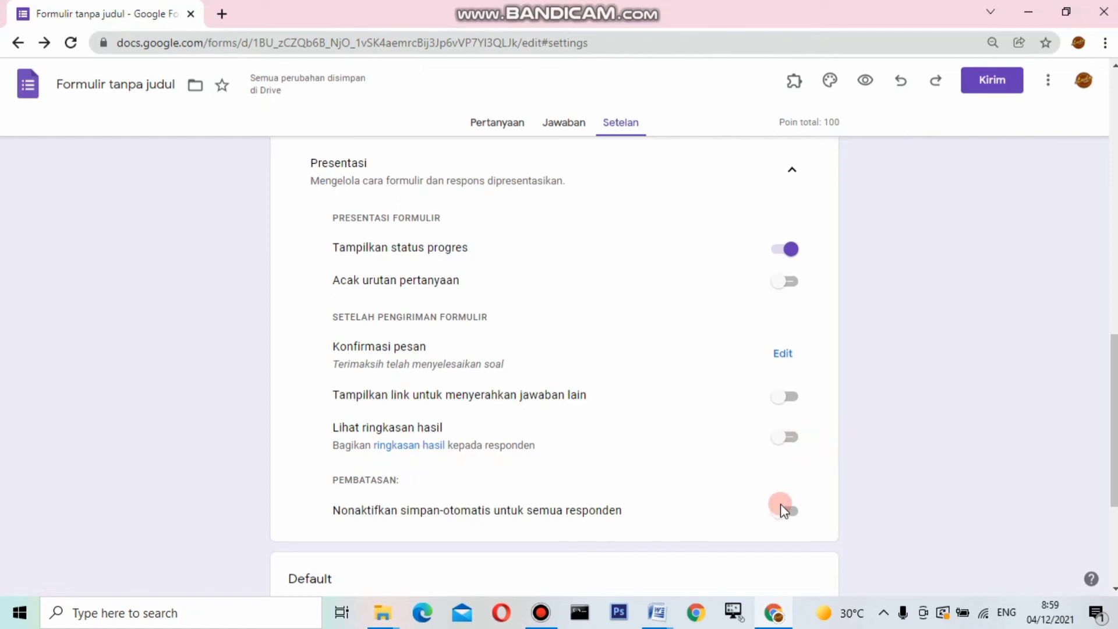
scroll(780, 502, "down", 4)
scroll(766, 499, "up", 7)
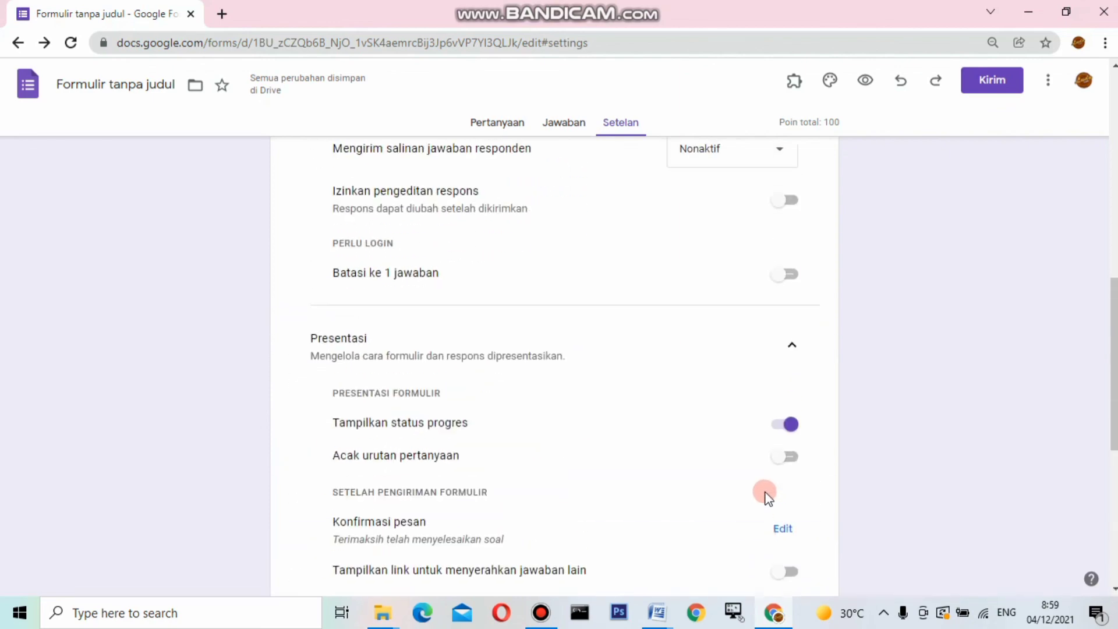
scroll(764, 491, "up", 6)
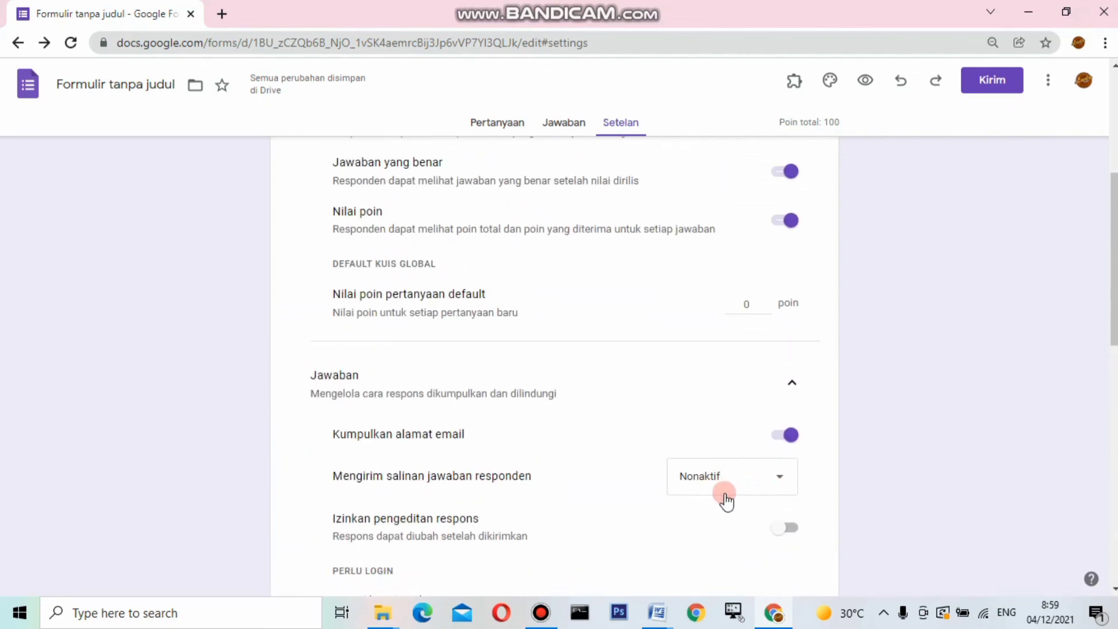
scroll(724, 494, "down", 3)
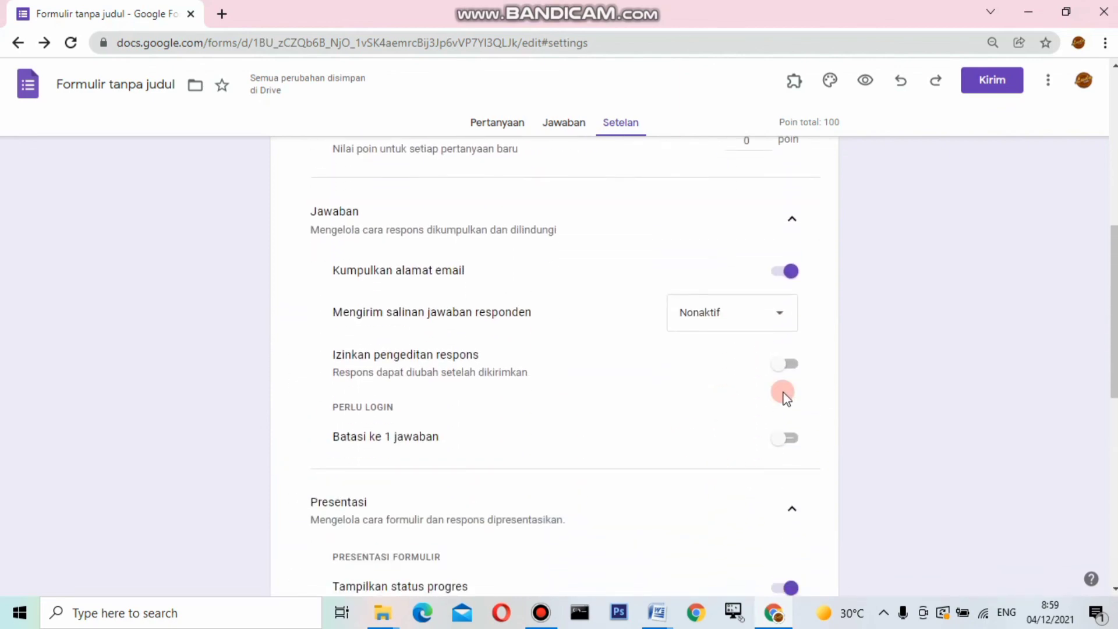
scroll(799, 306, "up", 3)
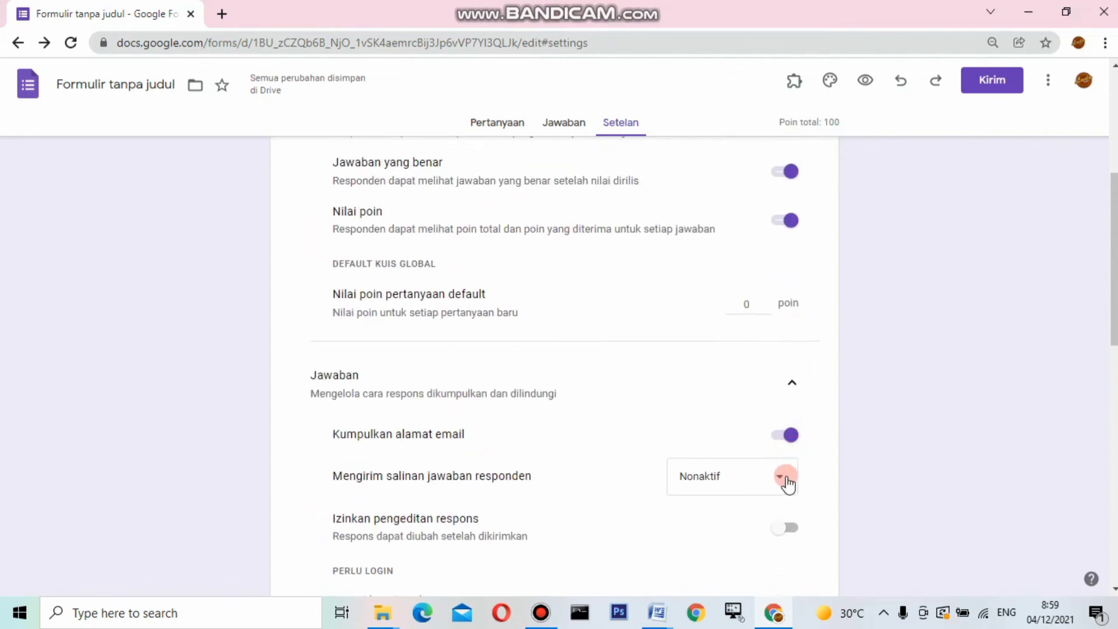
scroll(764, 524, "down", 3)
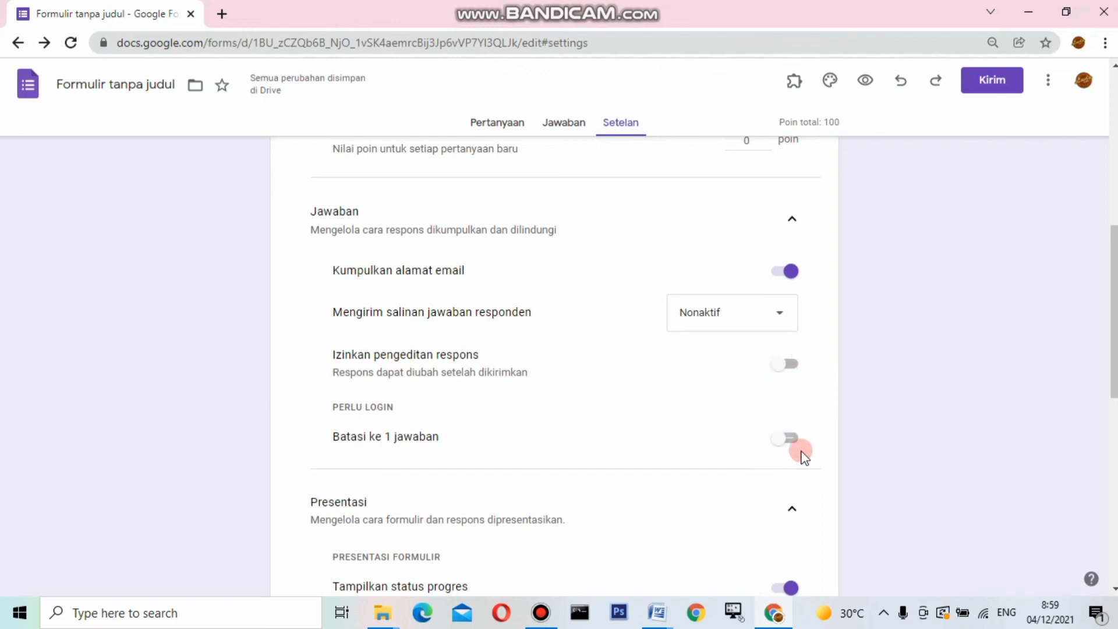
left_click(778, 444)
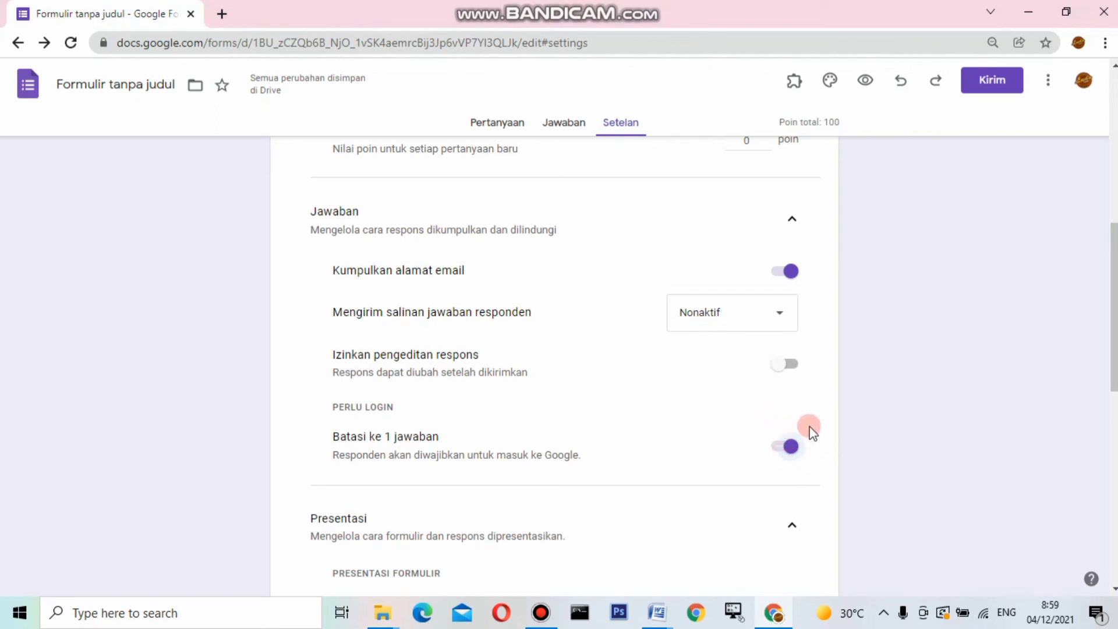
- Review the configured response and quiz settings once more
scroll(757, 436, "up", 4)
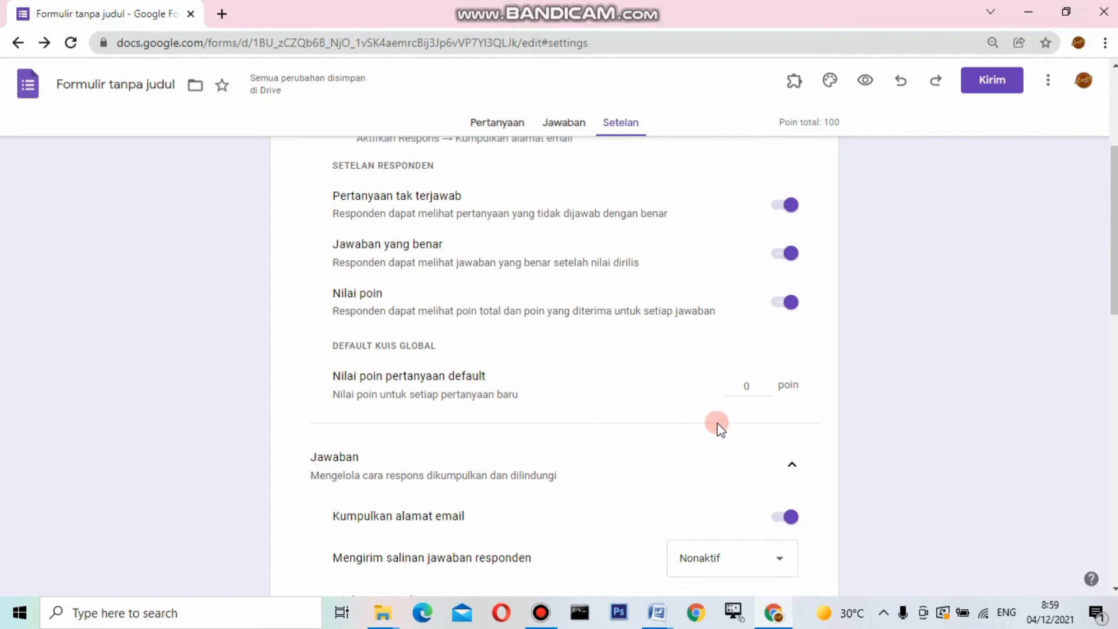
scroll(705, 291, "down", 5)
scroll(698, 343, "up", 7)
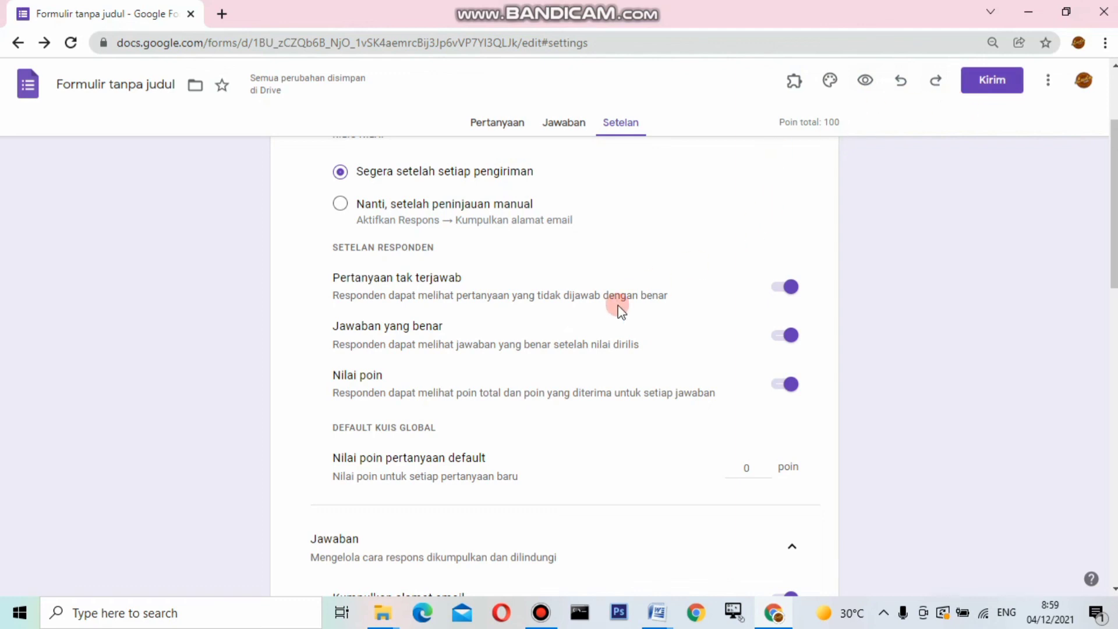
scroll(620, 313, "up", 3)
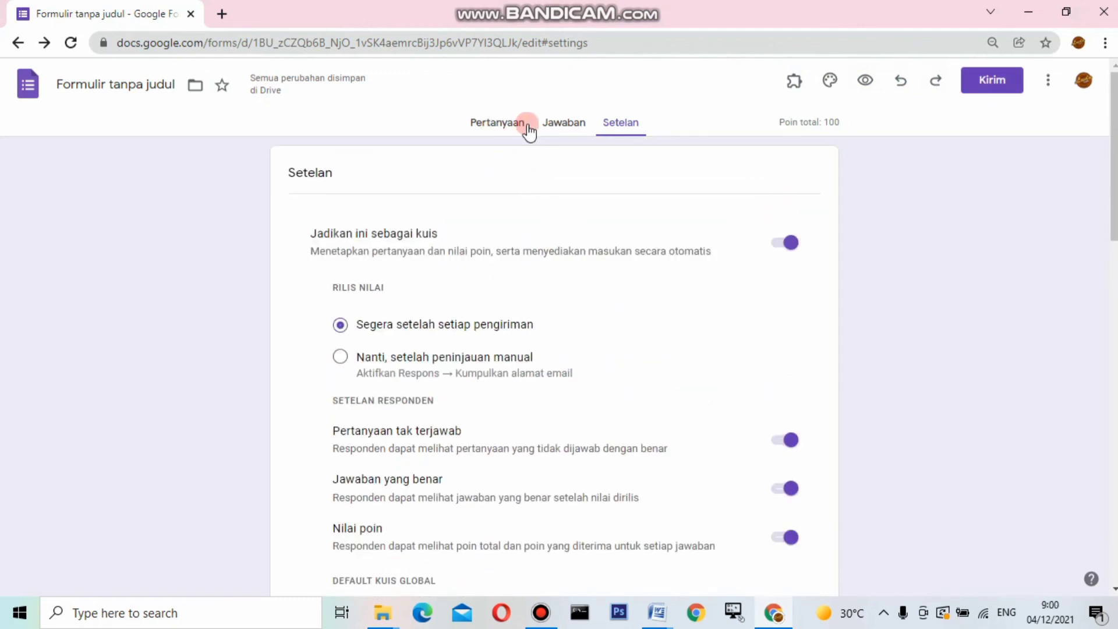